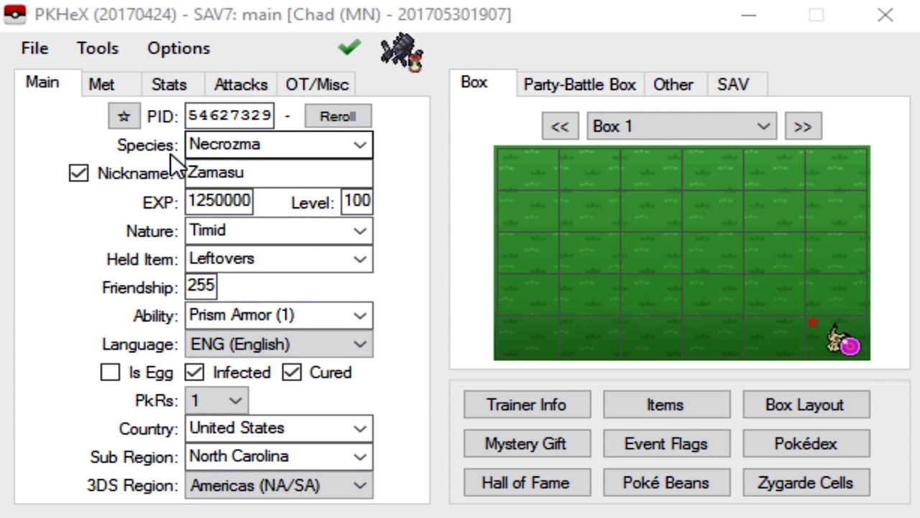
# Review the Necrozma's species, nickname, level, nature, held item and friendship settings
pyautogui.moveTo(310, 144); pyautogui.dragTo(190, 144)
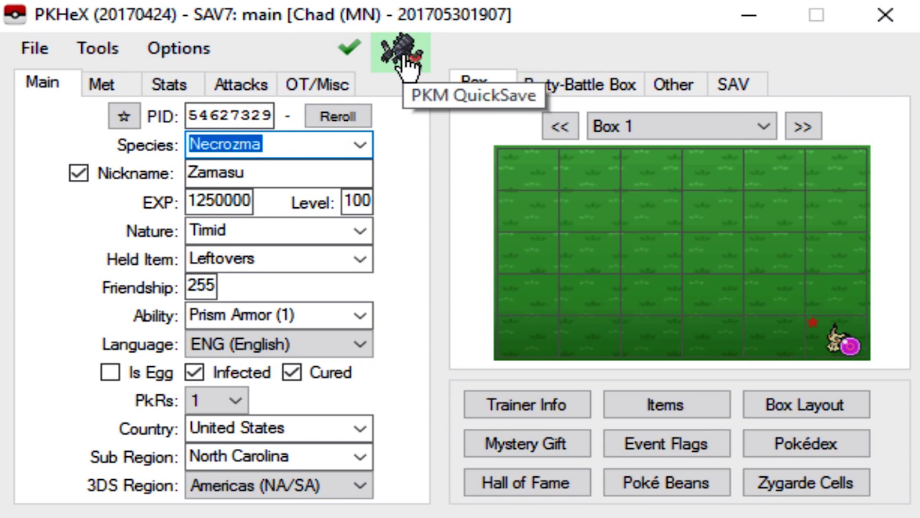
pyautogui.click(262, 168)
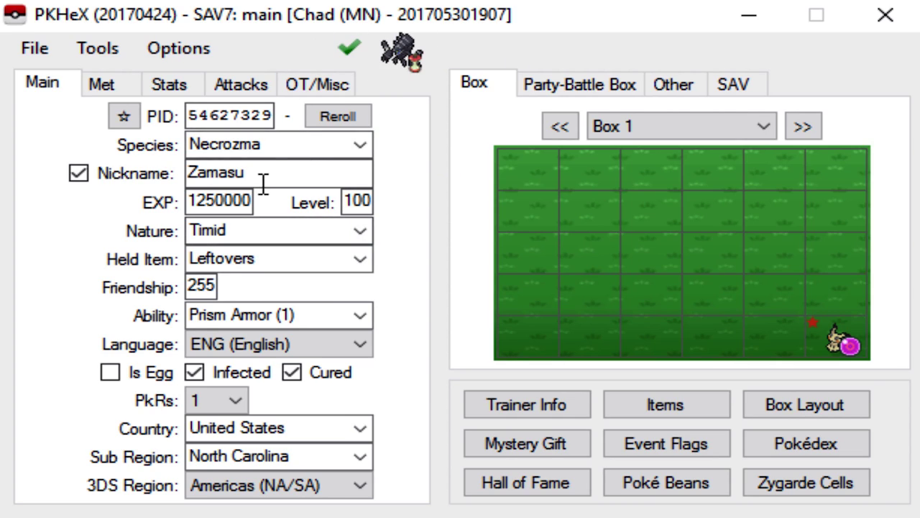
pyautogui.click(362, 201)
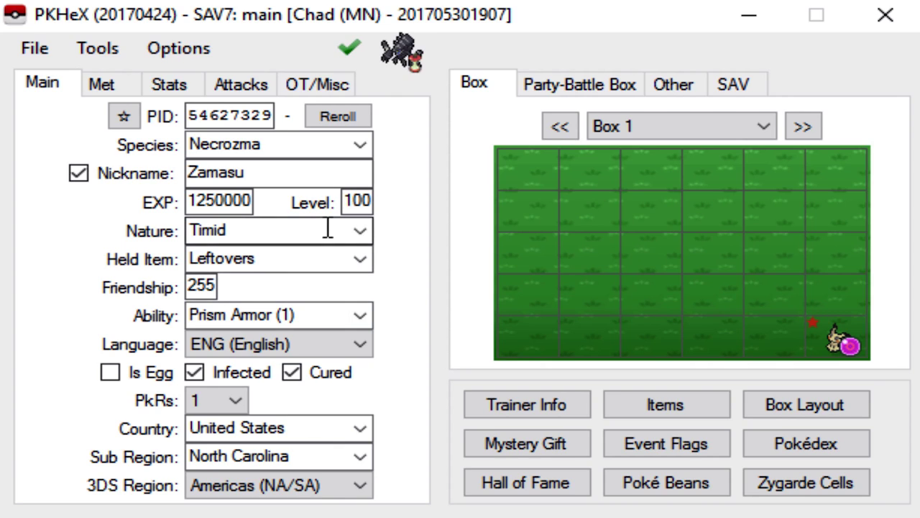
pyautogui.click(237, 231)
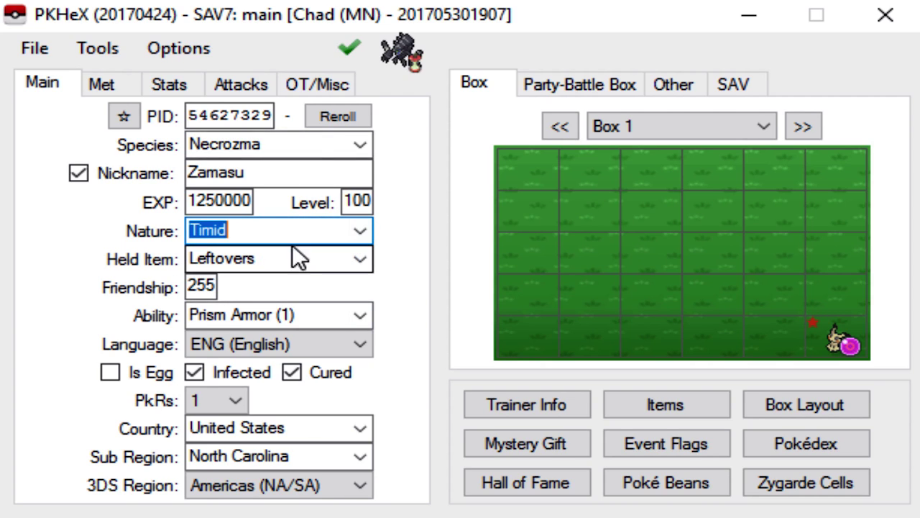
pyautogui.click(358, 217)
pyautogui.click(358, 219)
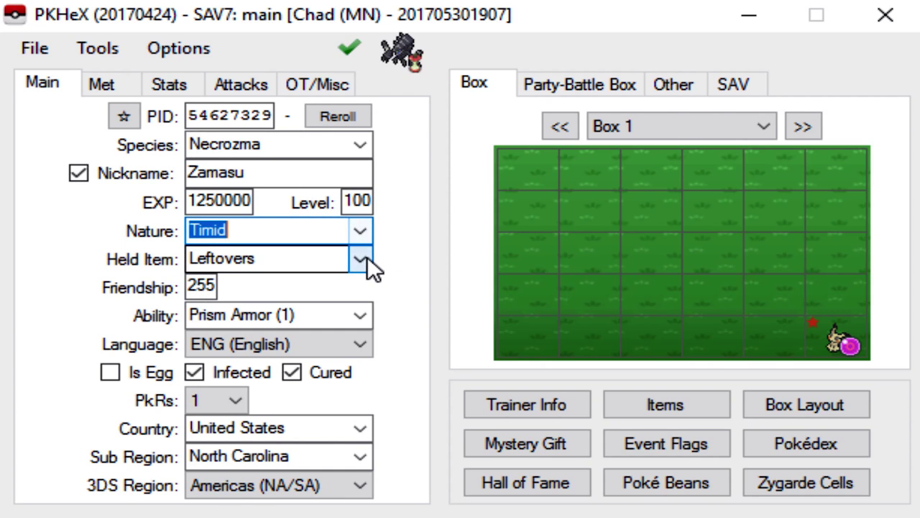
pyautogui.click(367, 257)
pyautogui.click(367, 256)
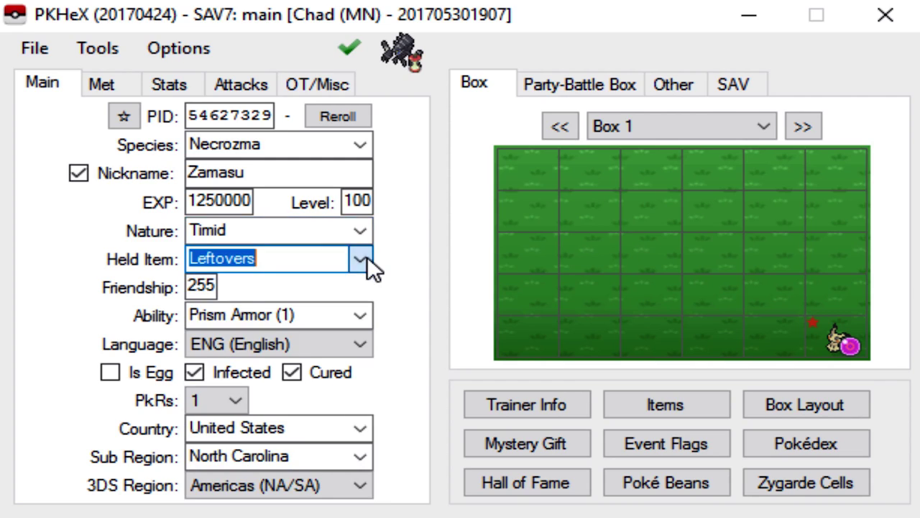
pyautogui.click(218, 288)
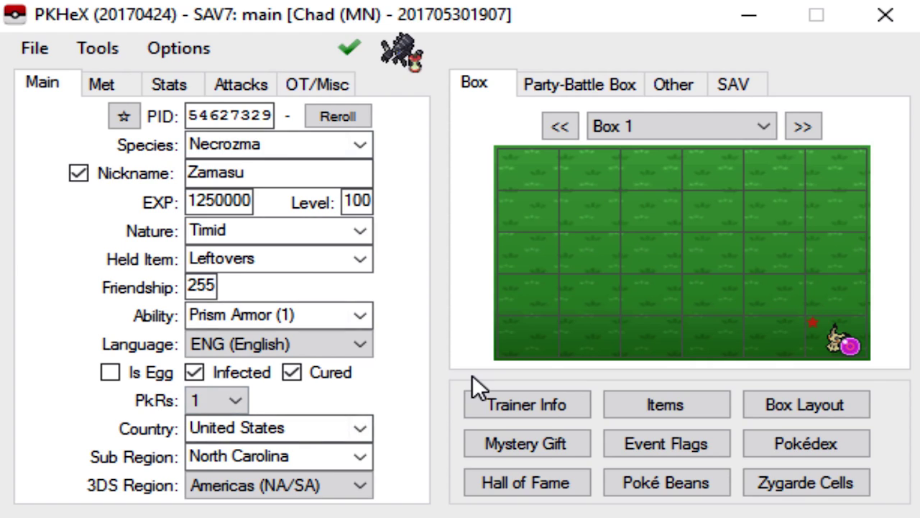
# Examine the ability choices and check the Necrozma's language, country, sub region and 3DS region
pyautogui.click(360, 317)
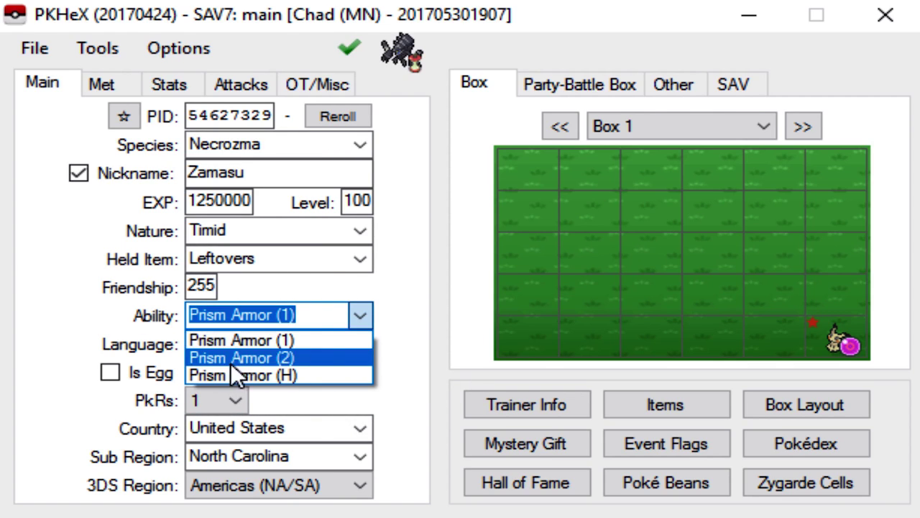
pyautogui.click(404, 320)
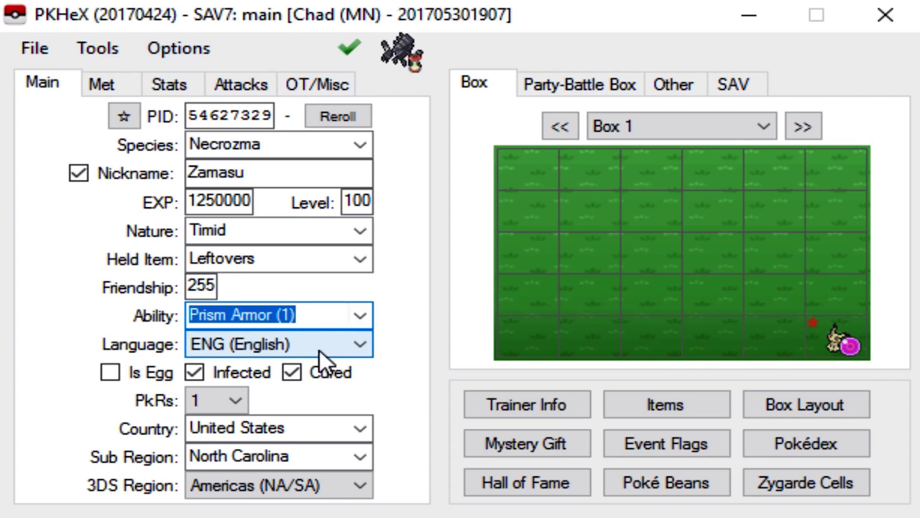
pyautogui.click(240, 345)
pyautogui.click(296, 332)
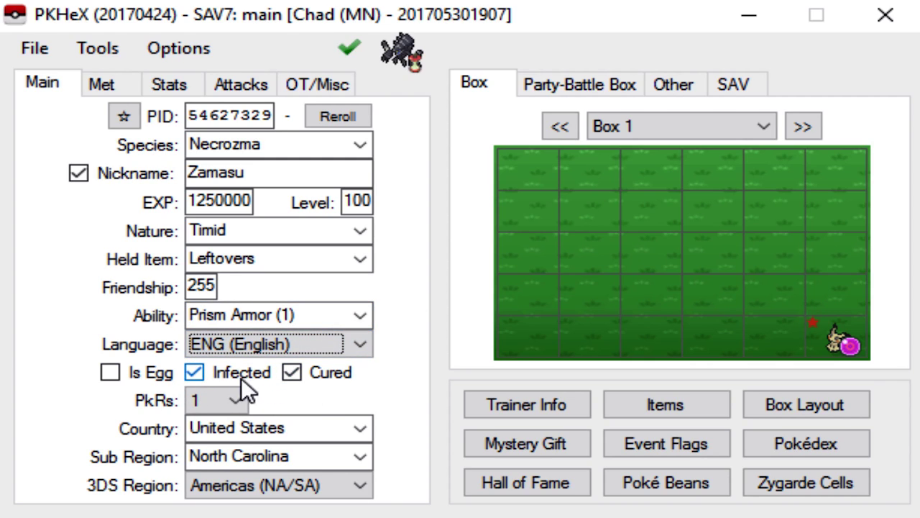
pyautogui.click(284, 427)
pyautogui.click(302, 455)
pyautogui.click(267, 483)
# Review the Necrozma's encounter data: origin game choices, met location, ball and met level
pyautogui.click(114, 81)
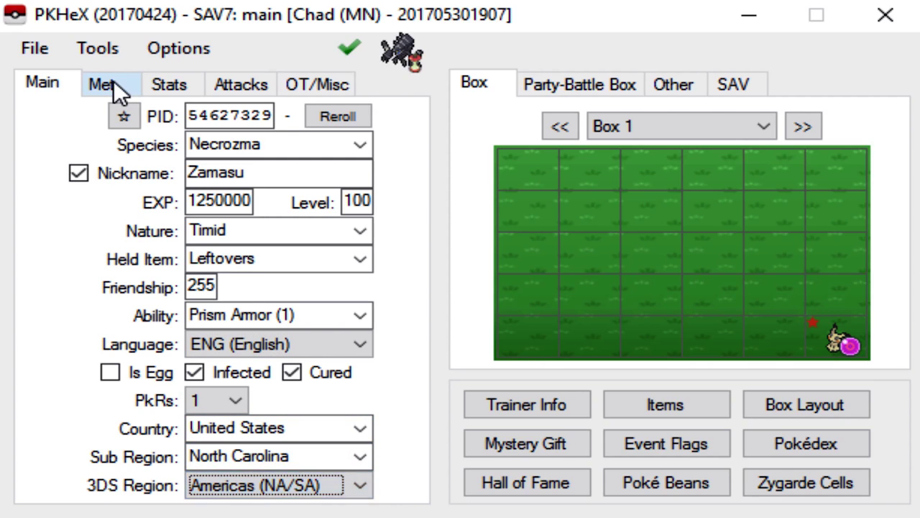
pyautogui.click(113, 81)
pyautogui.click(269, 146)
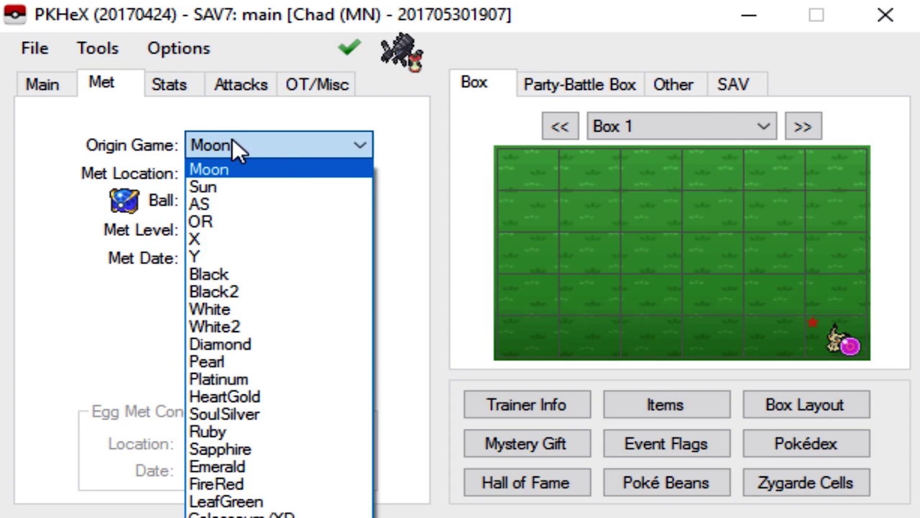
pyautogui.click(264, 144)
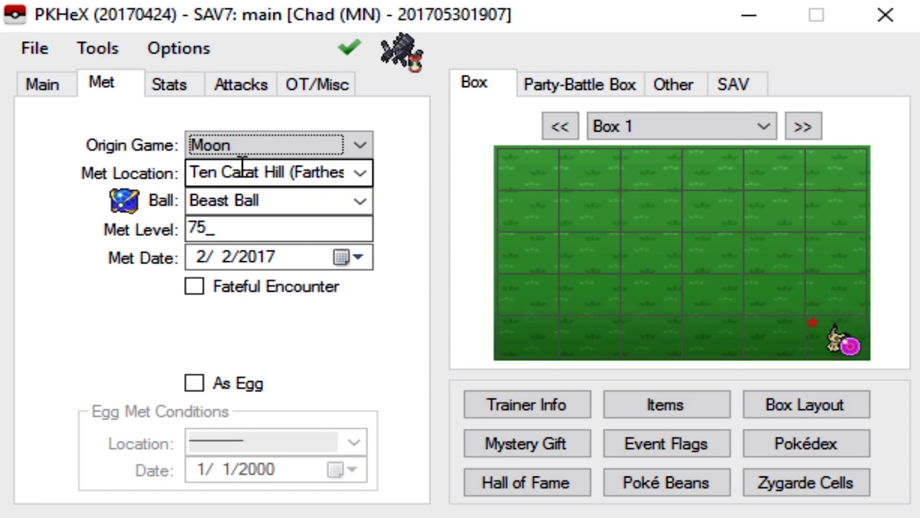
pyautogui.click(320, 174)
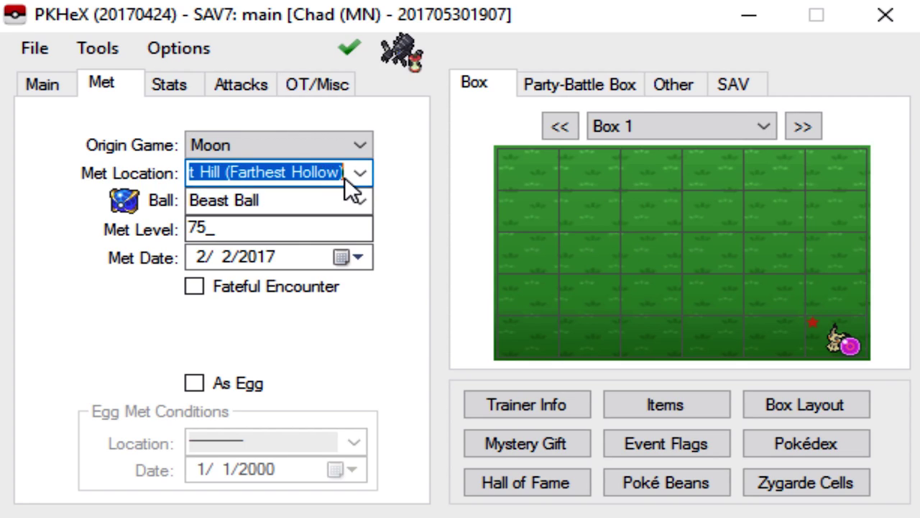
pyautogui.click(255, 203)
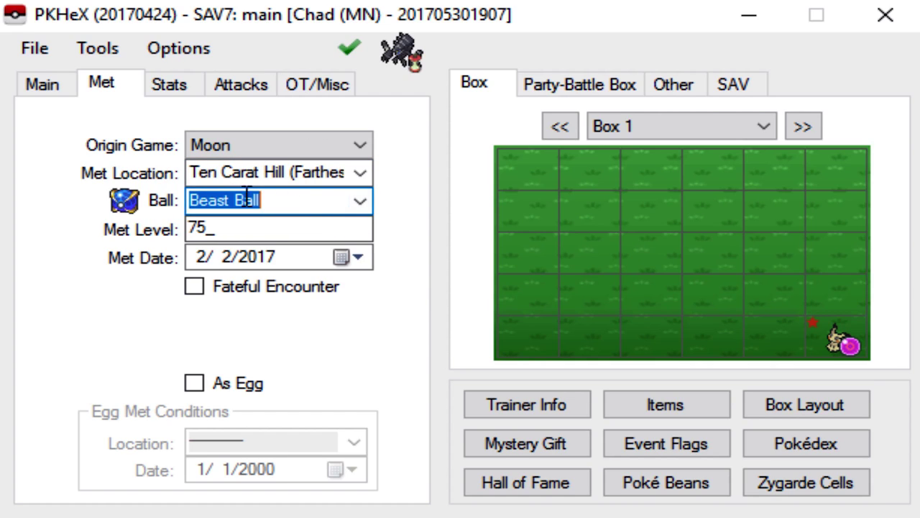
pyautogui.click(227, 232)
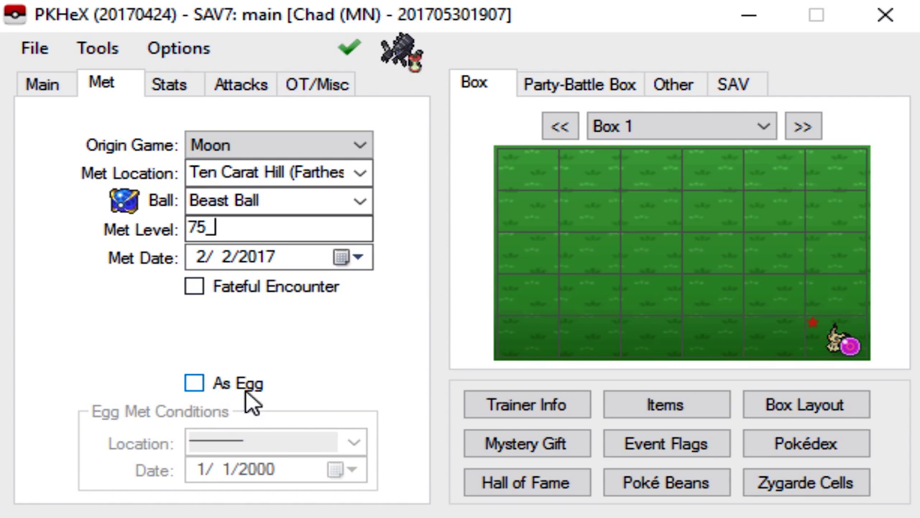
# Examine the Necrozma's IVs, EVs and Hidden Power type choices, along with its current moves
pyautogui.click(180, 83)
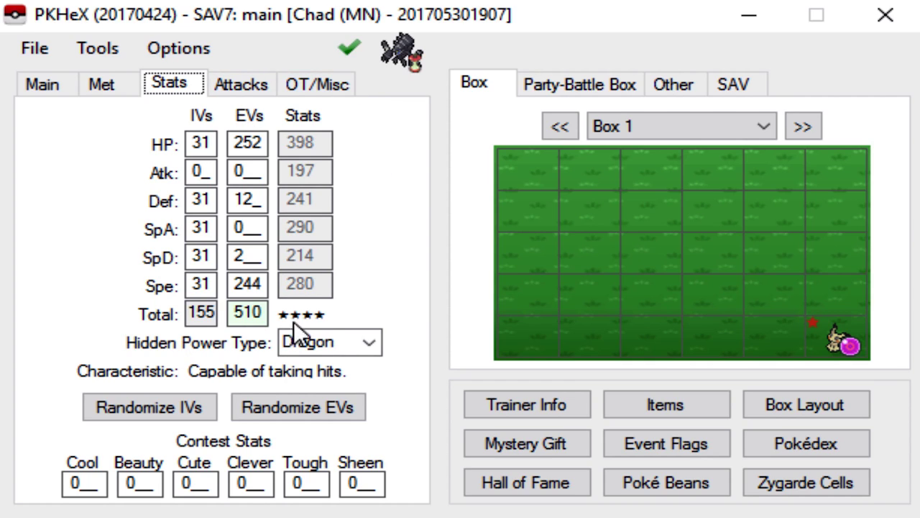
pyautogui.click(367, 344)
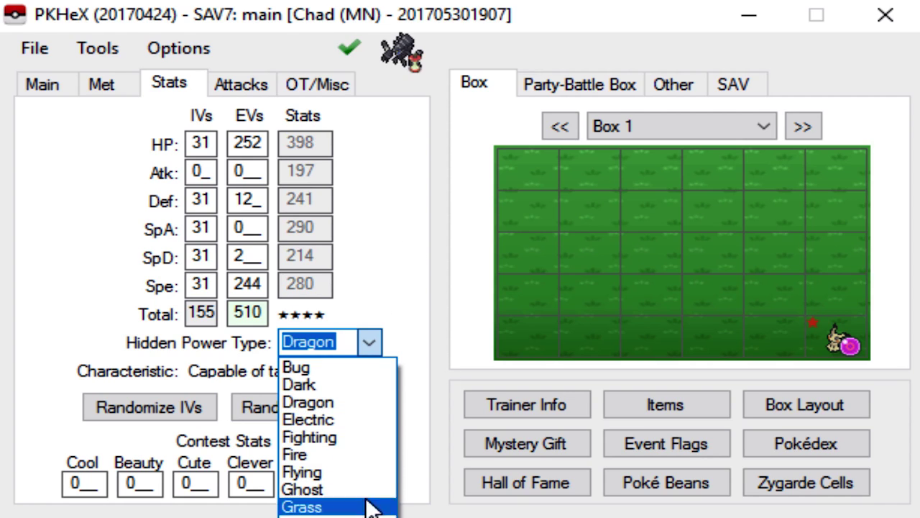
pyautogui.click(364, 210)
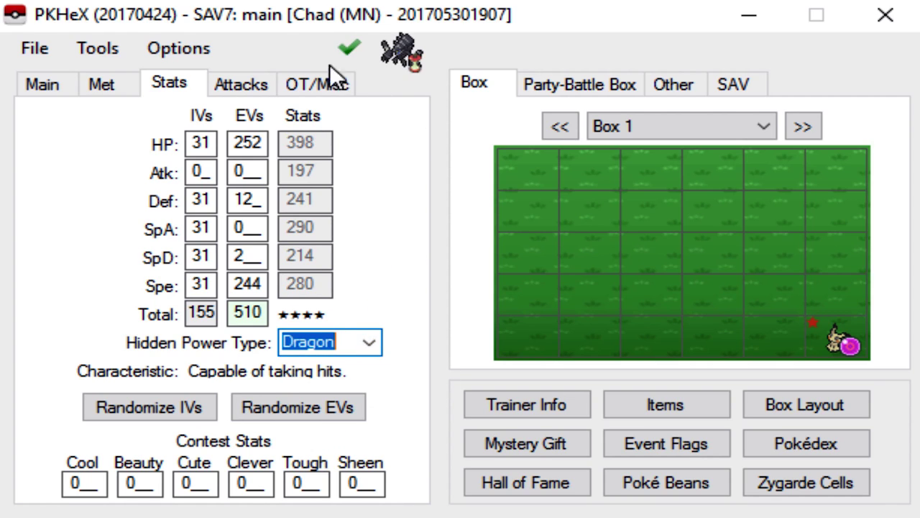
pyautogui.click(246, 83)
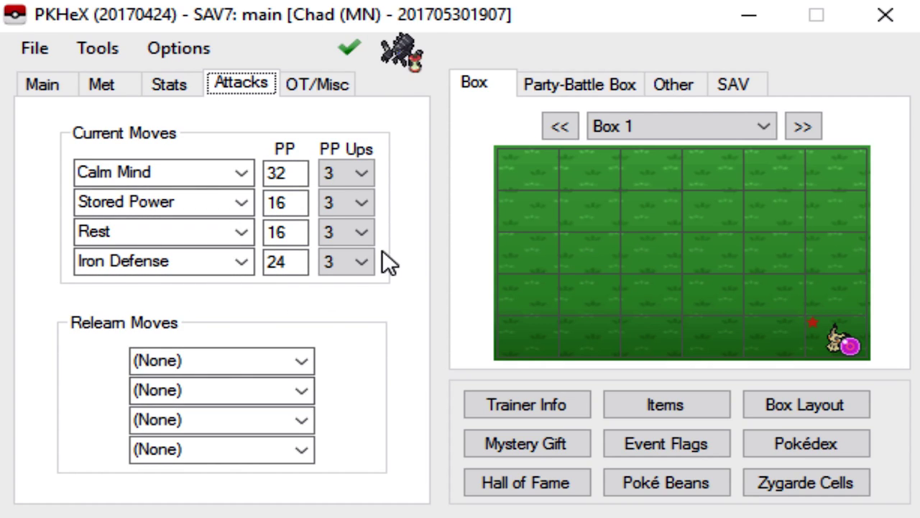
# Review the original trainer's IDs and name, and inspect the Necrozma's memories with that trainer, saving them as they are
pyautogui.click(323, 82)
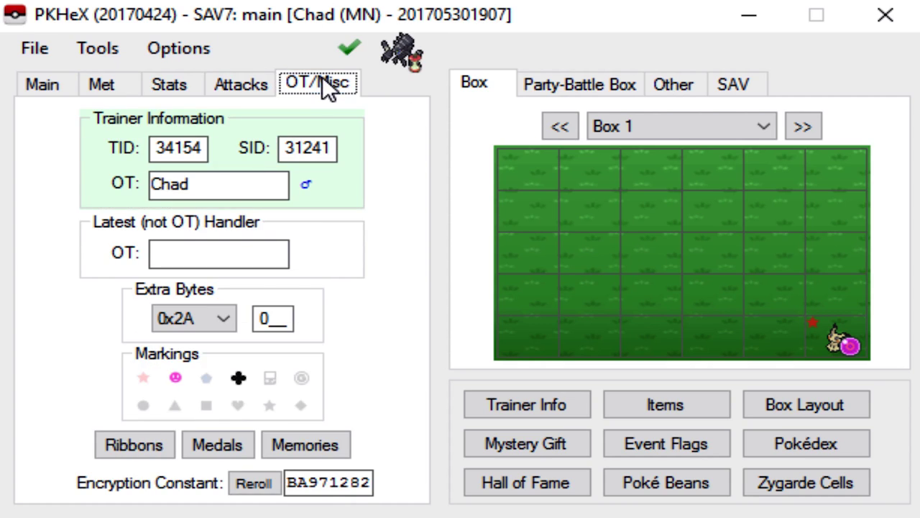
pyautogui.click(181, 148)
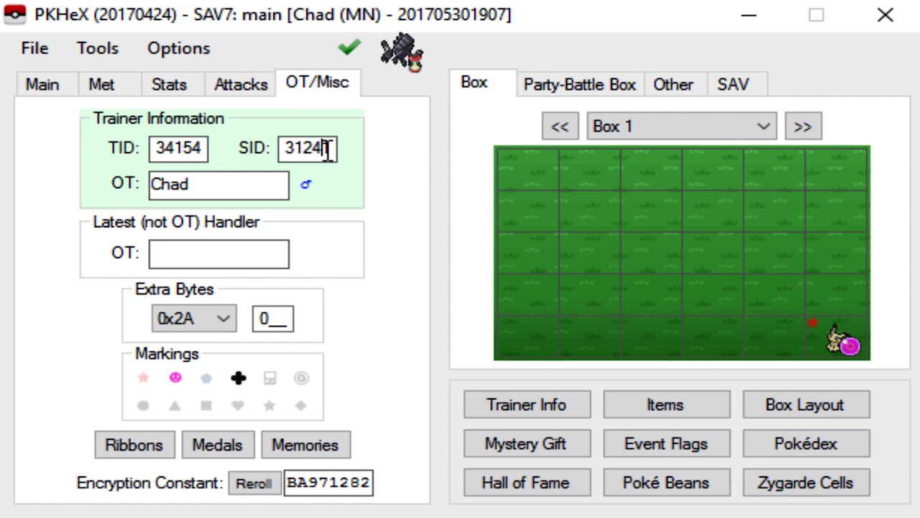
pyautogui.click(202, 186)
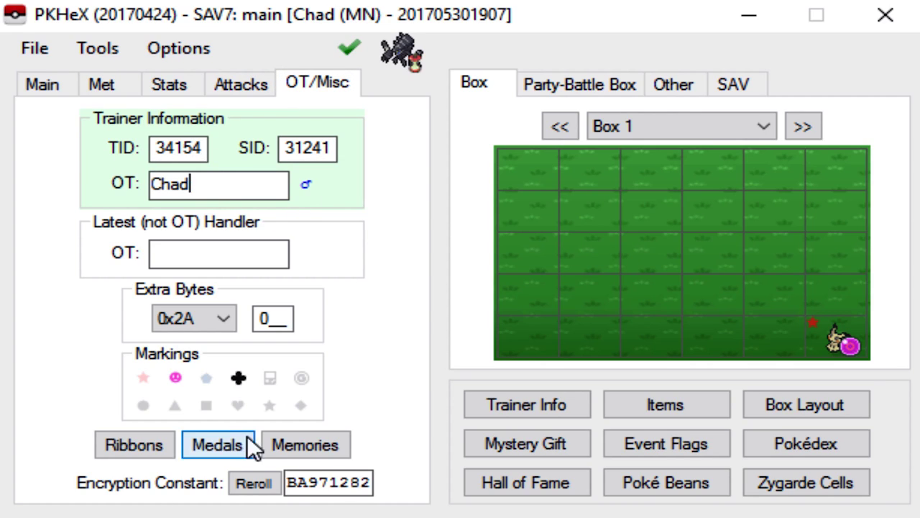
pyautogui.click(291, 444)
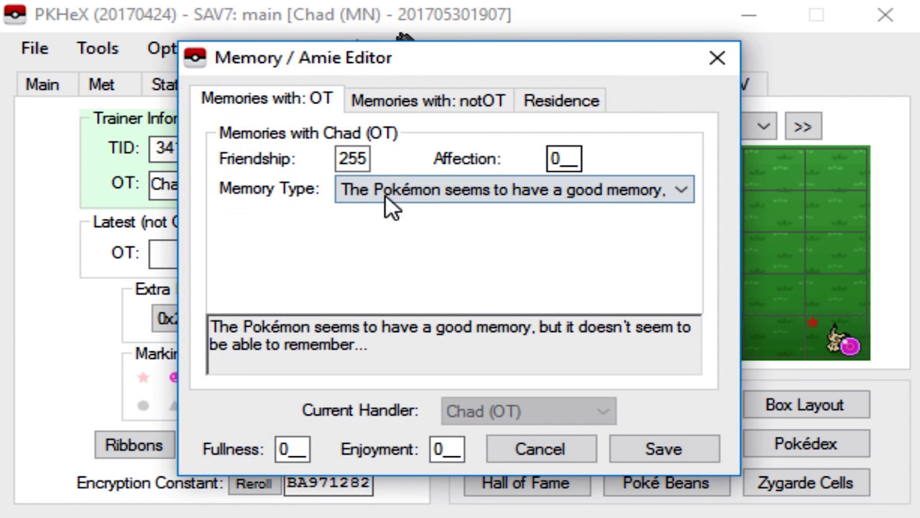
pyautogui.click(676, 440)
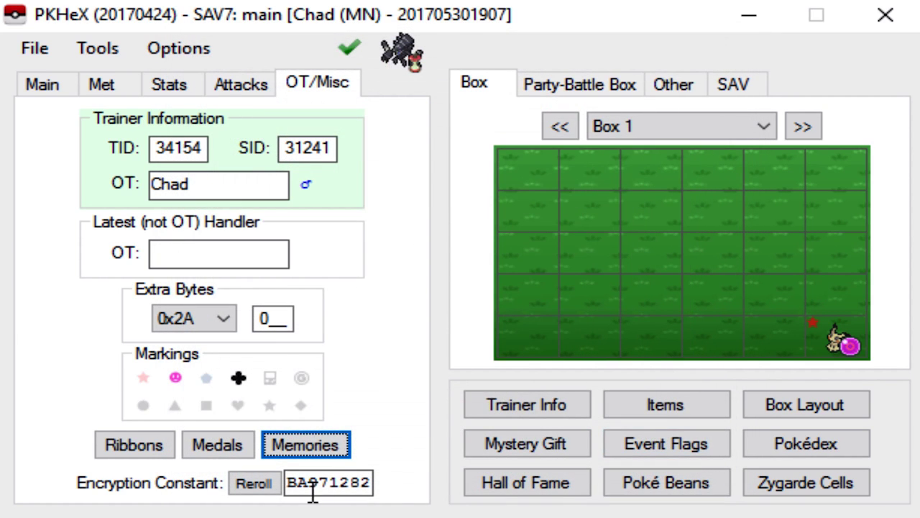
# Reroll the Necrozma's encryption constant and its PID
pyautogui.click(277, 477)
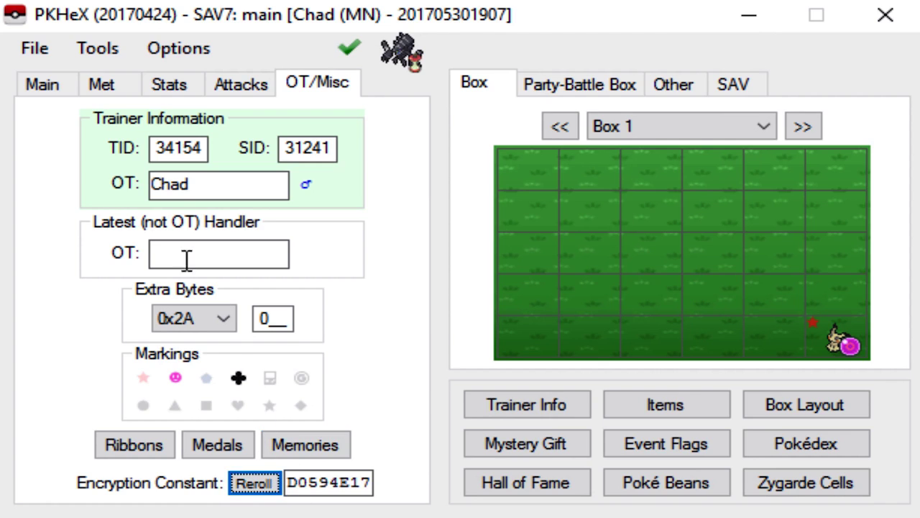
pyautogui.click(46, 95)
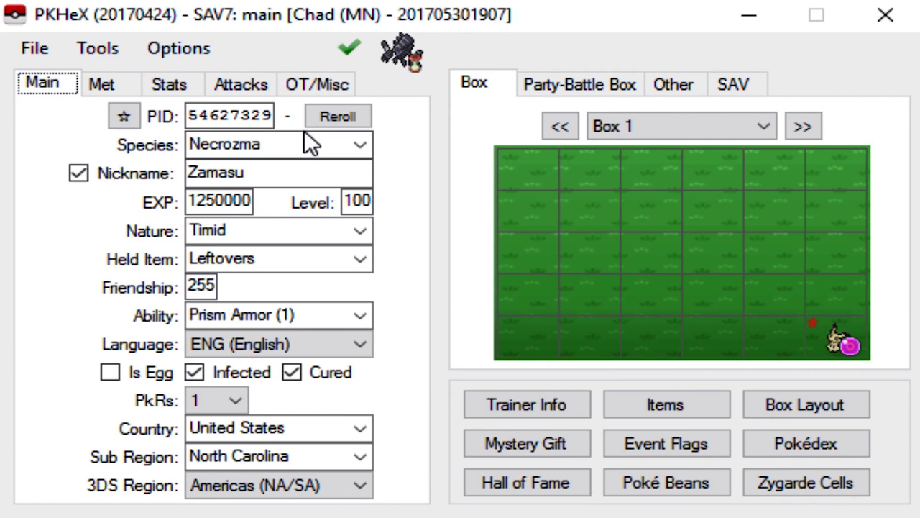
pyautogui.click(331, 119)
# Run the legality check on the Necrozma and dismiss the result
pyautogui.click(348, 51)
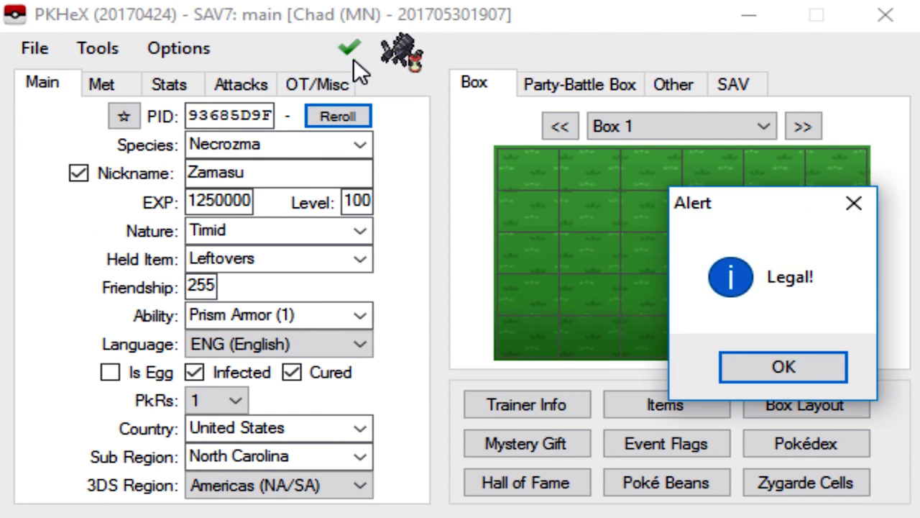
pyautogui.moveTo(749, 195); pyautogui.dragTo(417, 132)
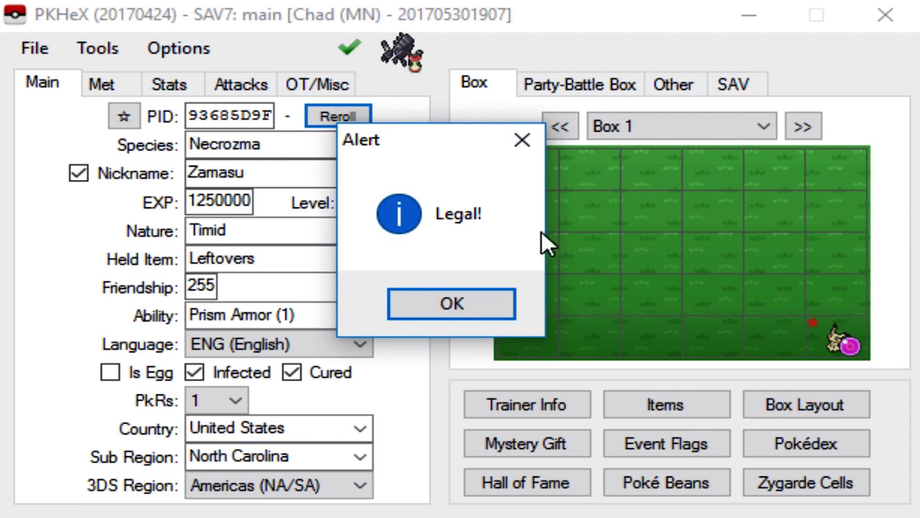
pyautogui.click(455, 304)
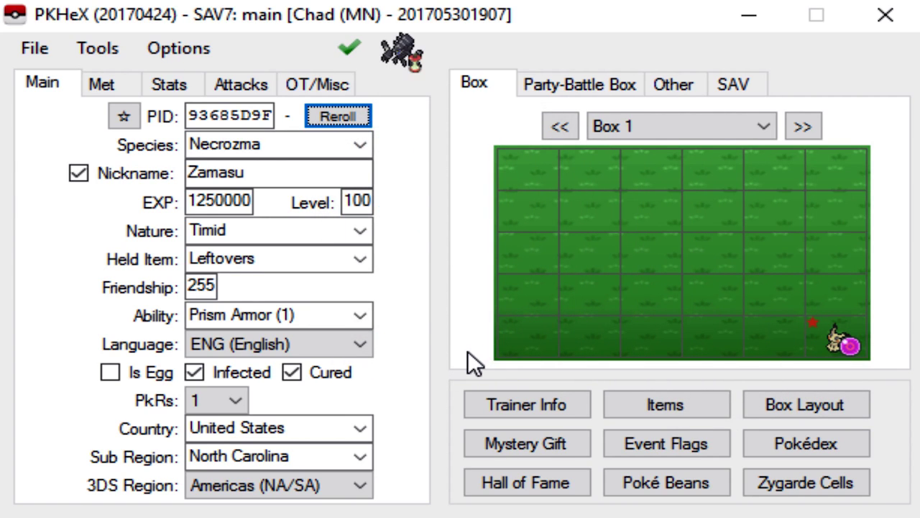
# Compare the Necrozma's met location and met level with its current level, and check its moves again
pyautogui.click(107, 85)
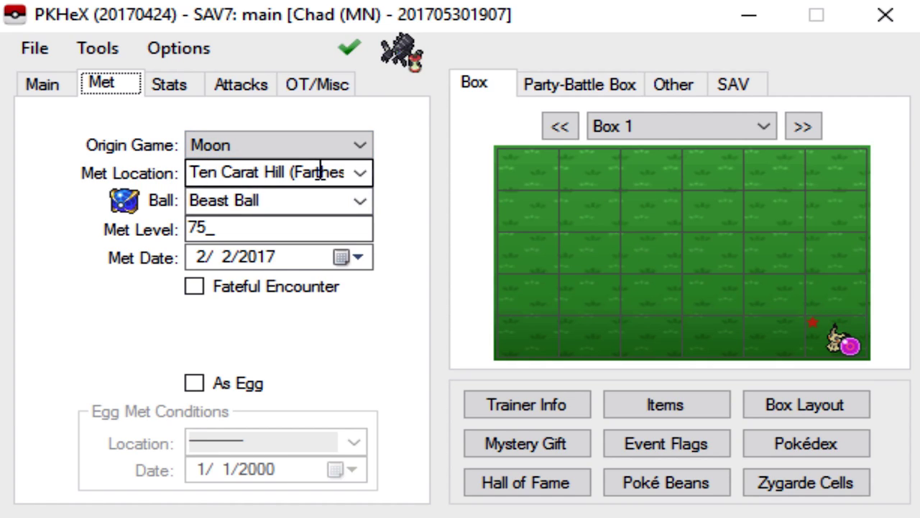
pyautogui.click(215, 177)
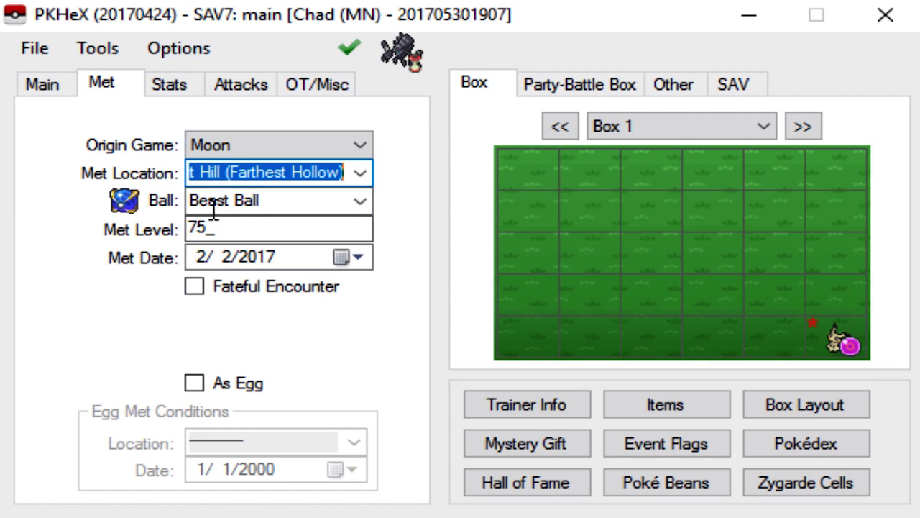
pyautogui.click(213, 237)
pyautogui.click(45, 84)
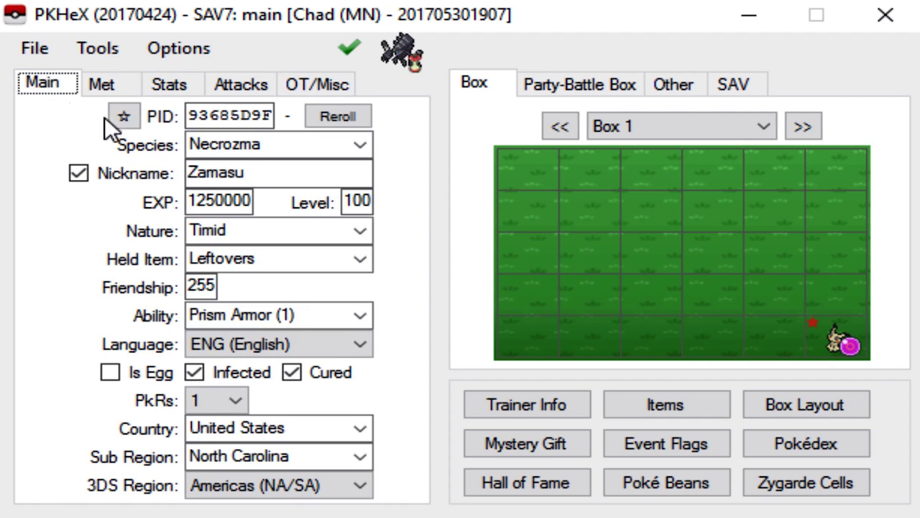
pyautogui.click(362, 202)
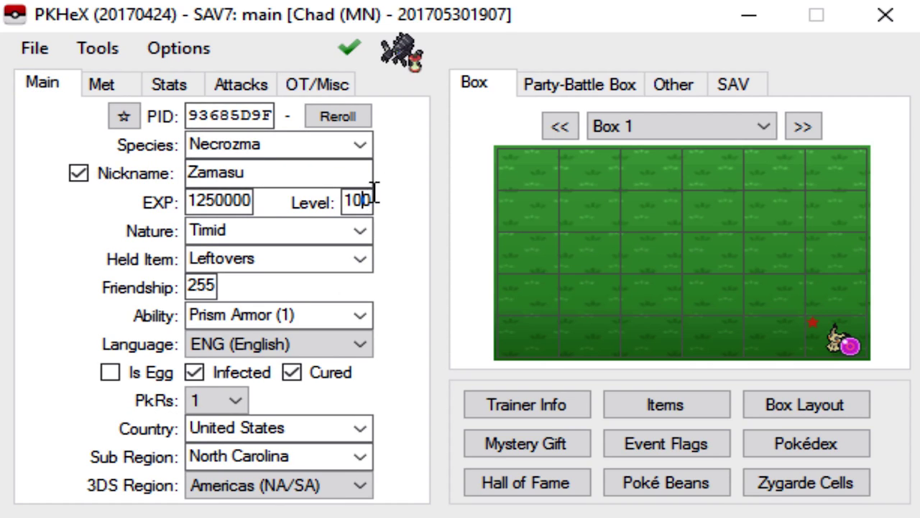
pyautogui.click(237, 83)
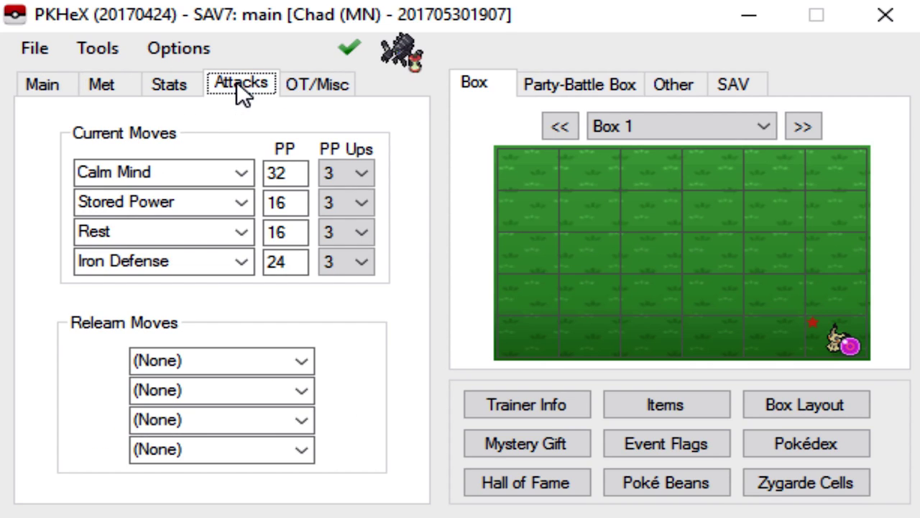